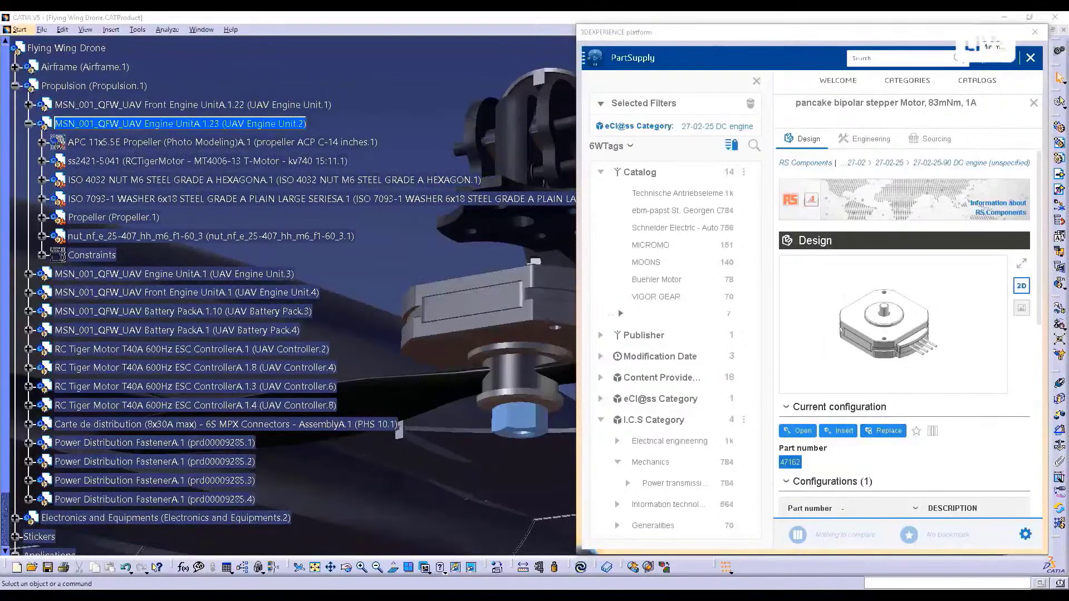
left_click(521, 399, "ctrl")
left_click(558, 366, "ctrl")
left_click(518, 323, "ctrl")
left_click_drag(521, 348, 520, 263)
key("Escape")
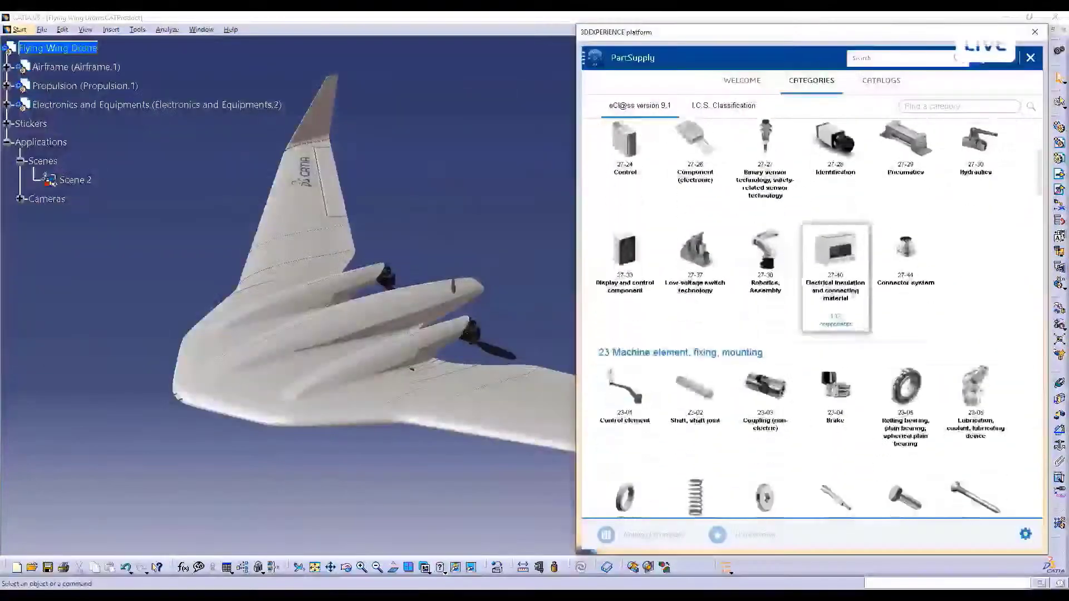
scroll(835, 278, "down", 4)
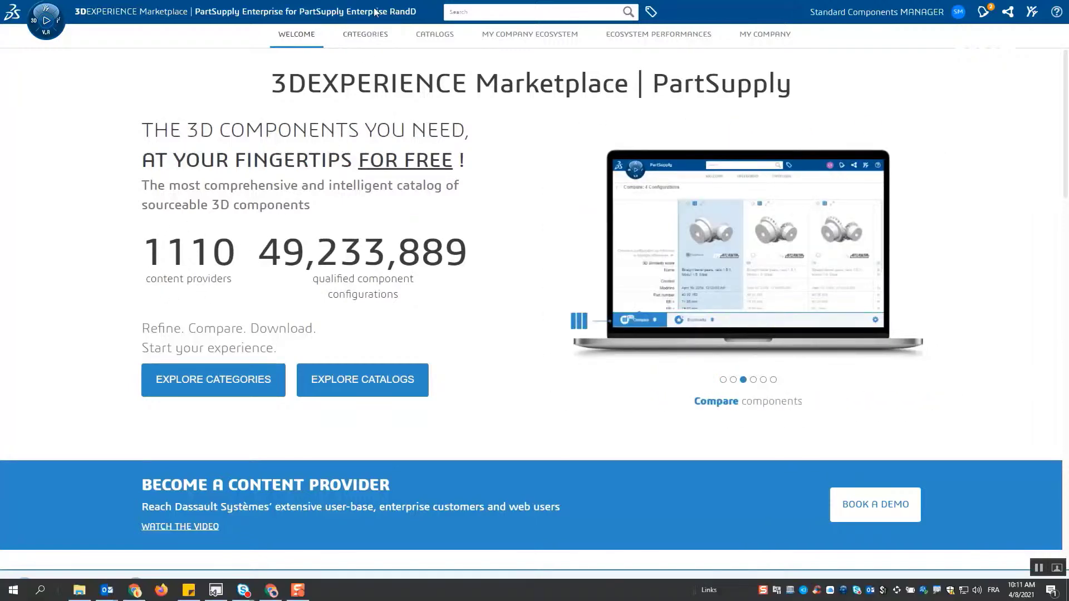
Step: Browse the ECLASS 9.1 categories through Electrical drive and DC engine, and list the 27-02-25-90 DC engine (unspecified) components
left_click(368, 37)
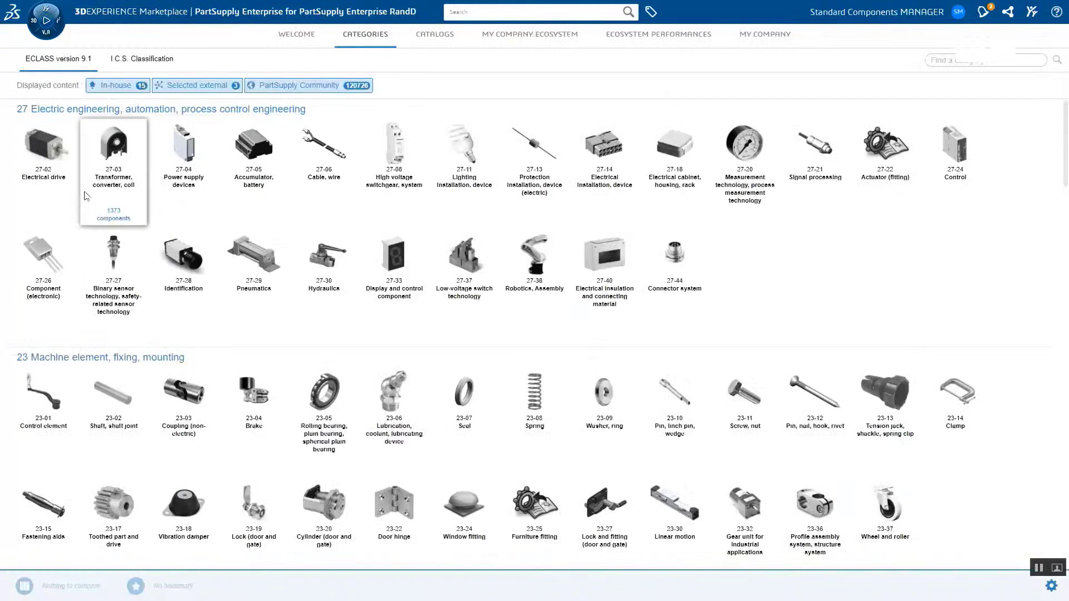
scroll(89, 207, "down", 1)
scroll(117, 364, "down", 15)
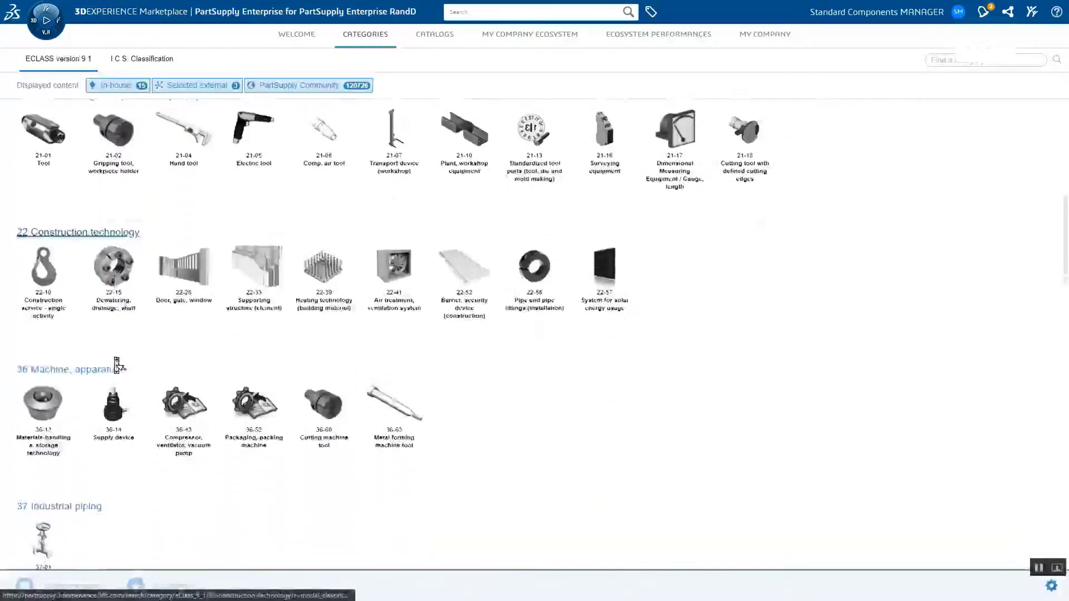
scroll(120, 364, "up", 15)
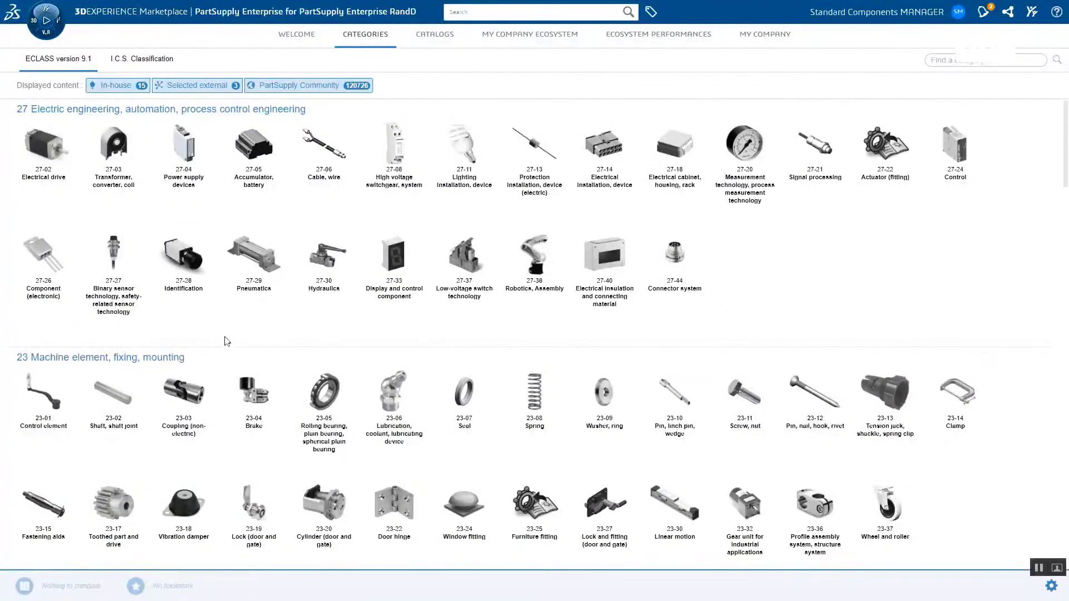
left_click(42, 153)
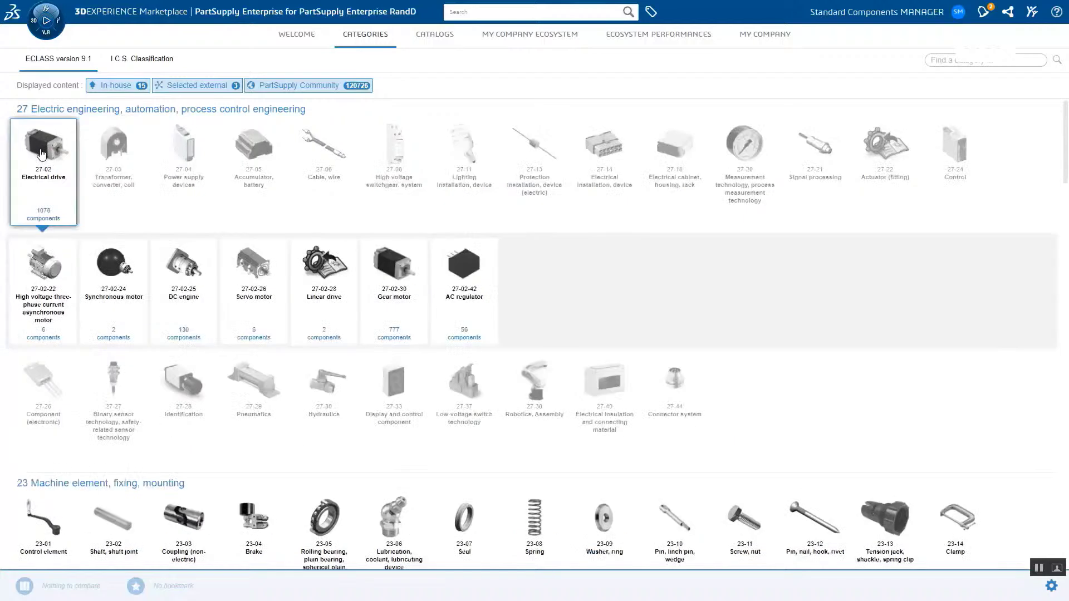
left_click(186, 280)
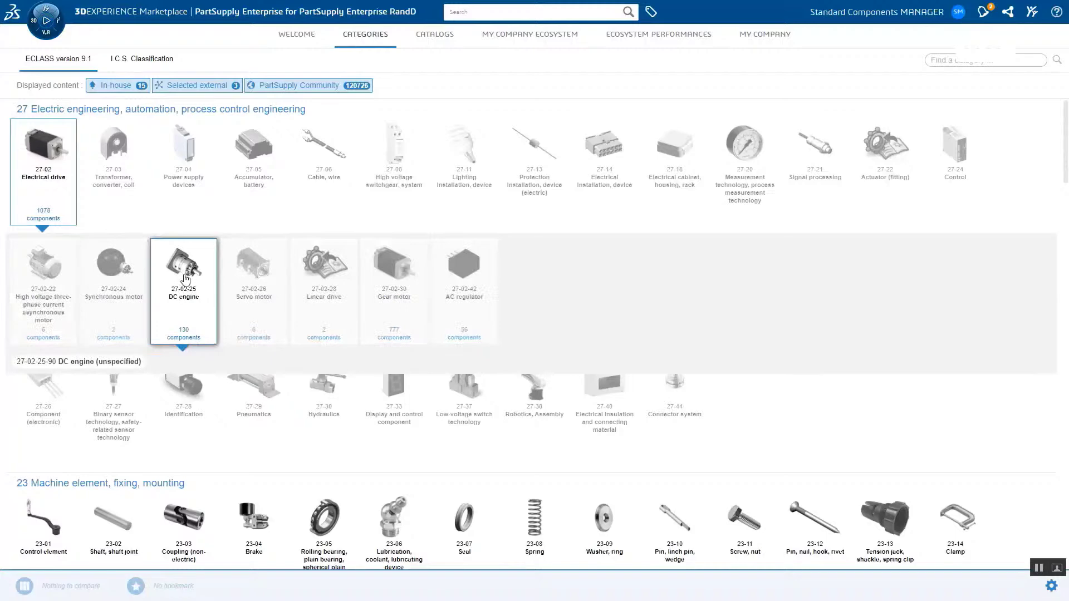
left_click(89, 362)
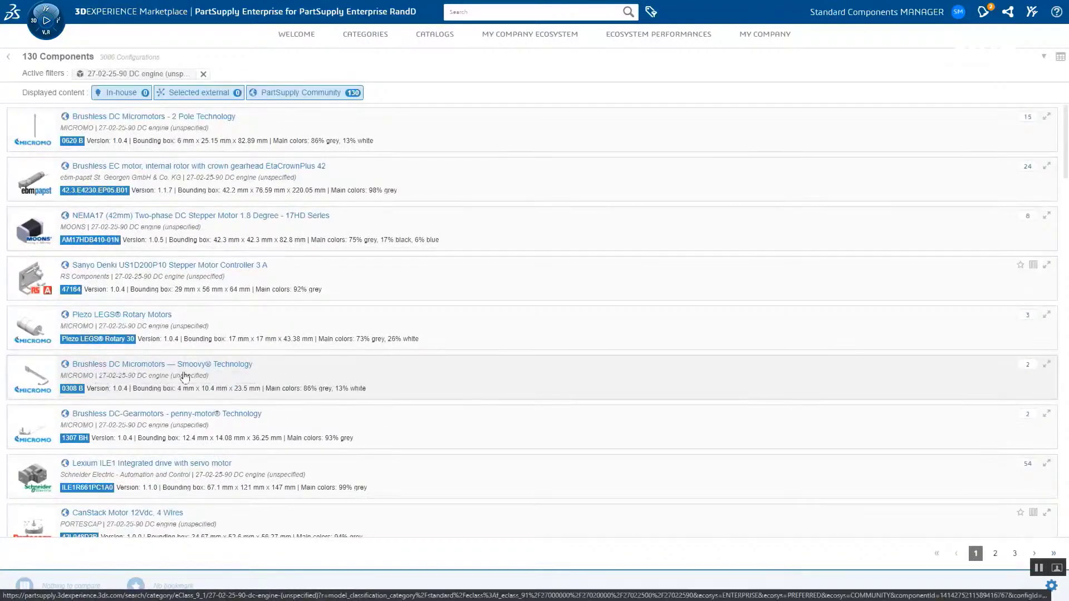
Step: Open the NEMA17 (42mm) Two-phase DC Stepper Motor 17HD Series, review its engineering and sourcing data, and open its technical document
left_click(184, 218)
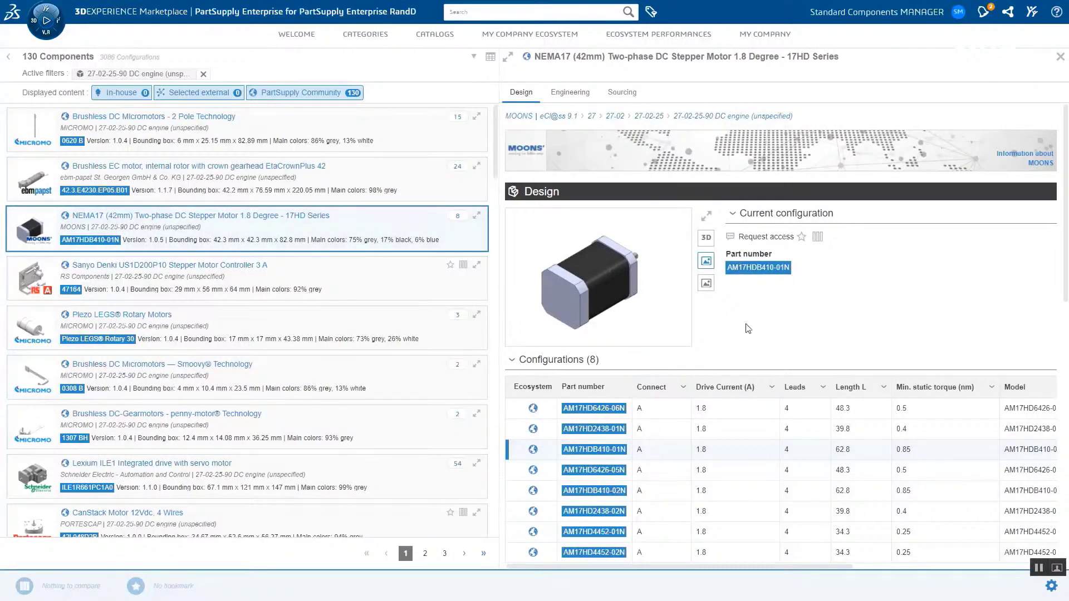
scroll(767, 329, "down", 15)
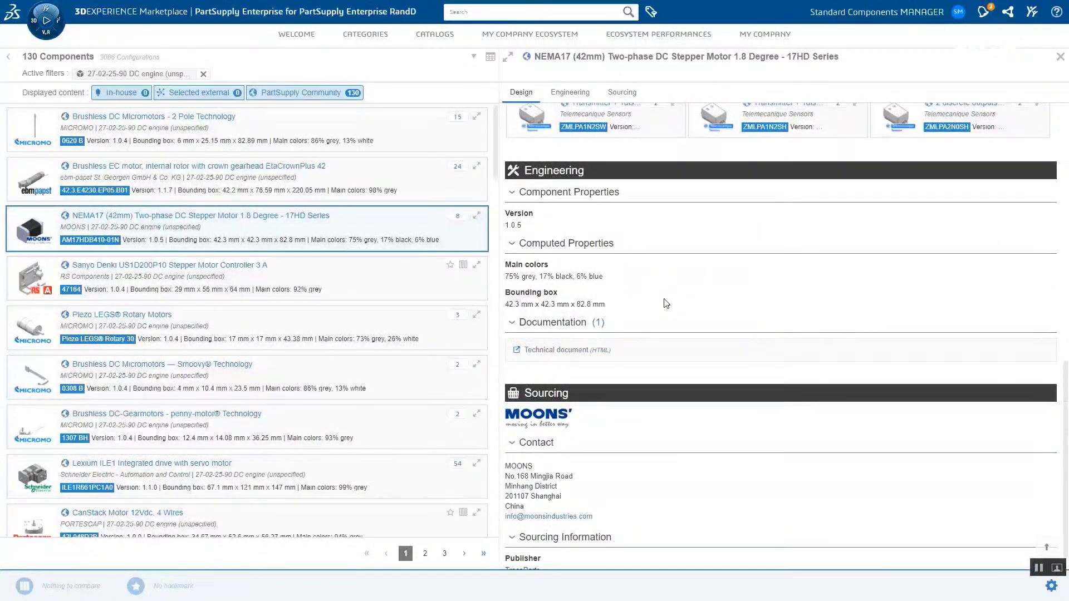
scroll(670, 317, "down", 1)
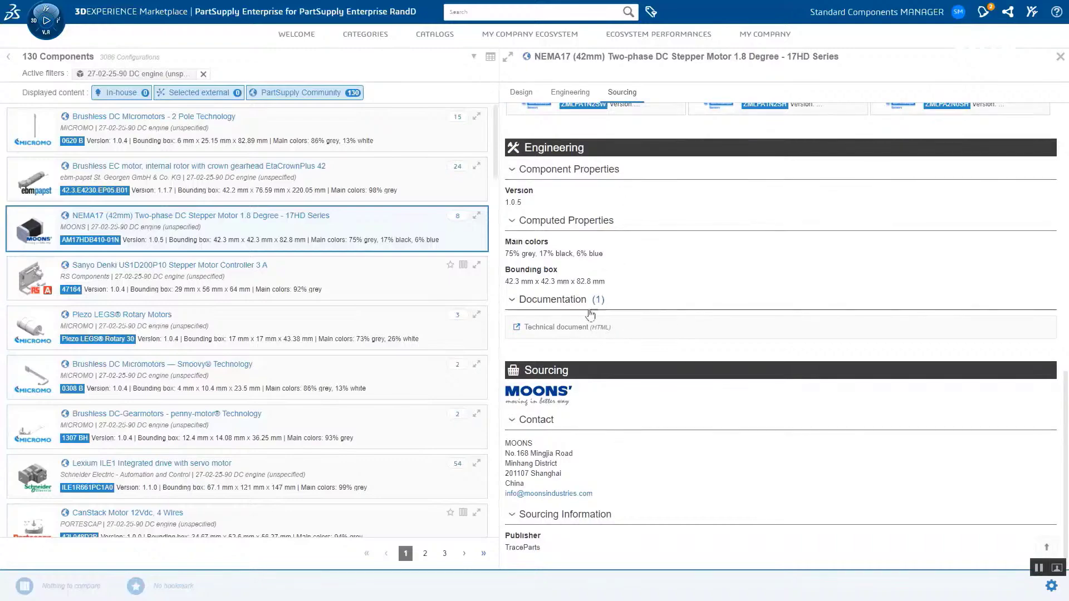
left_click(573, 328)
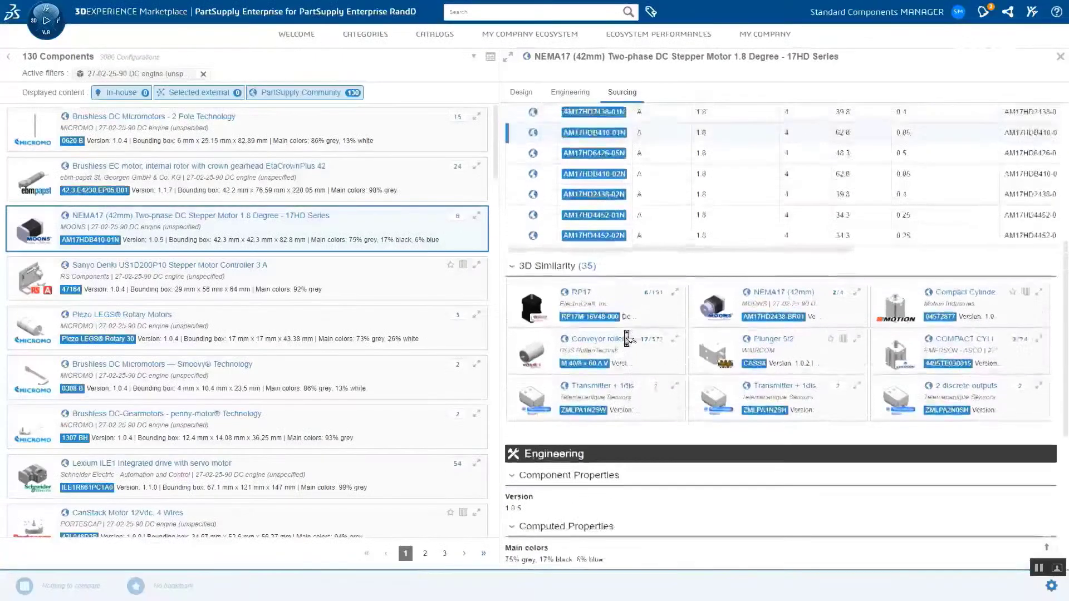
Step: Preview the NEMA17 motor in its second picture and in 3D, rotating the model until its shaft shows
scroll(629, 338, "up", 10)
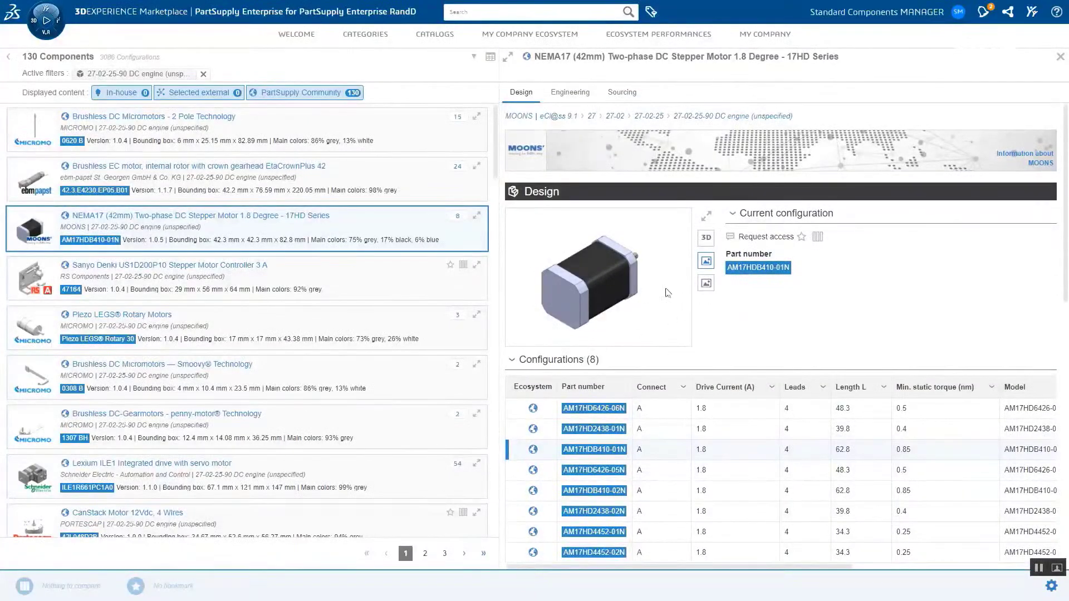
left_click(706, 285)
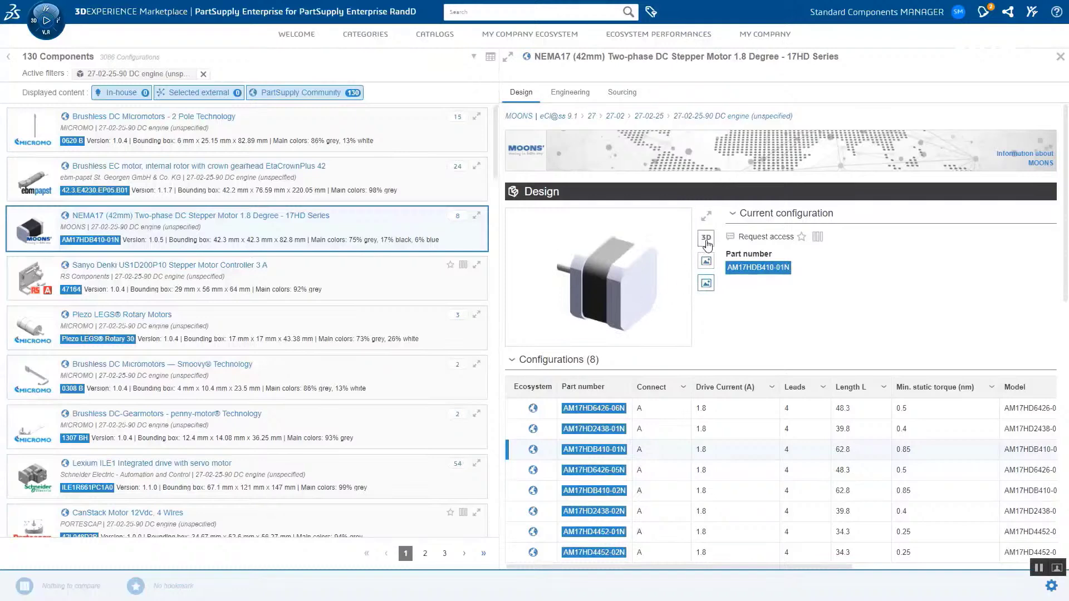
left_click(706, 240)
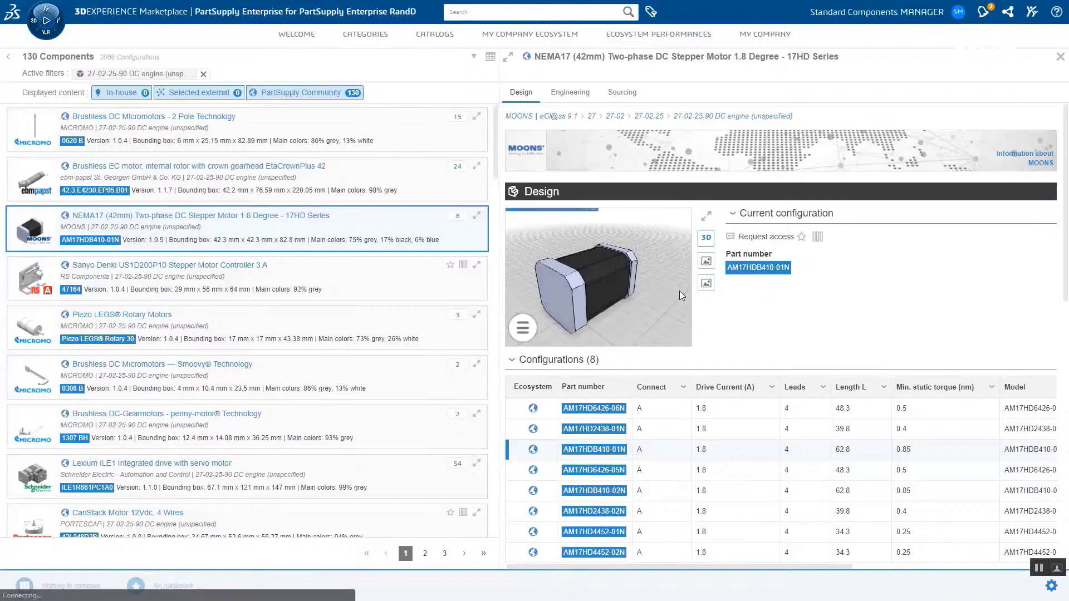
left_click_drag(679, 291, 587, 312)
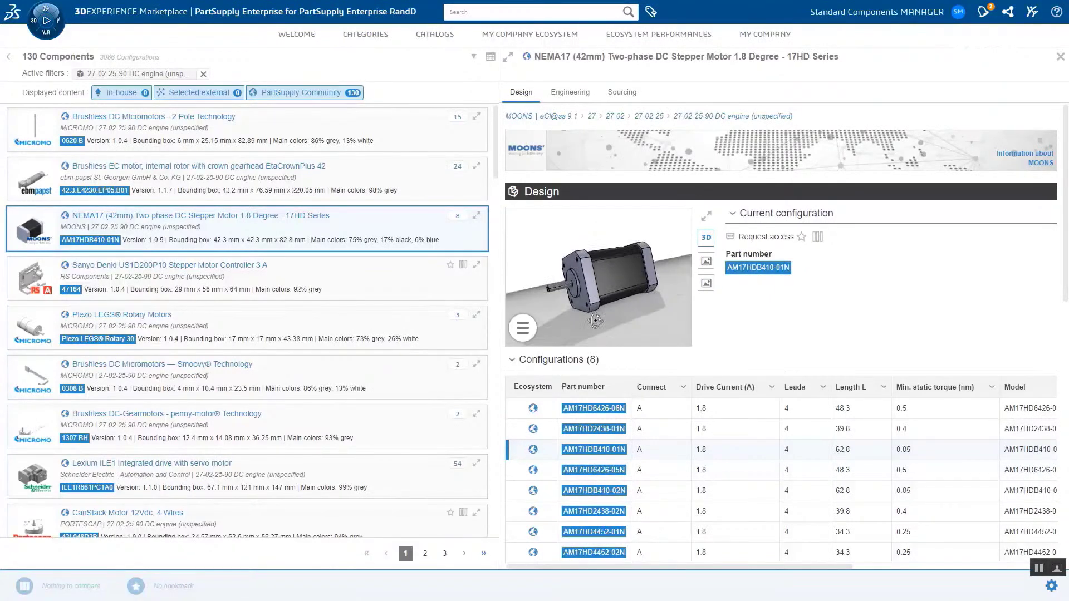
Step: Filter the NEMA17 motor's configurations to a Length L of 34.3
scroll(793, 326, "down", 1)
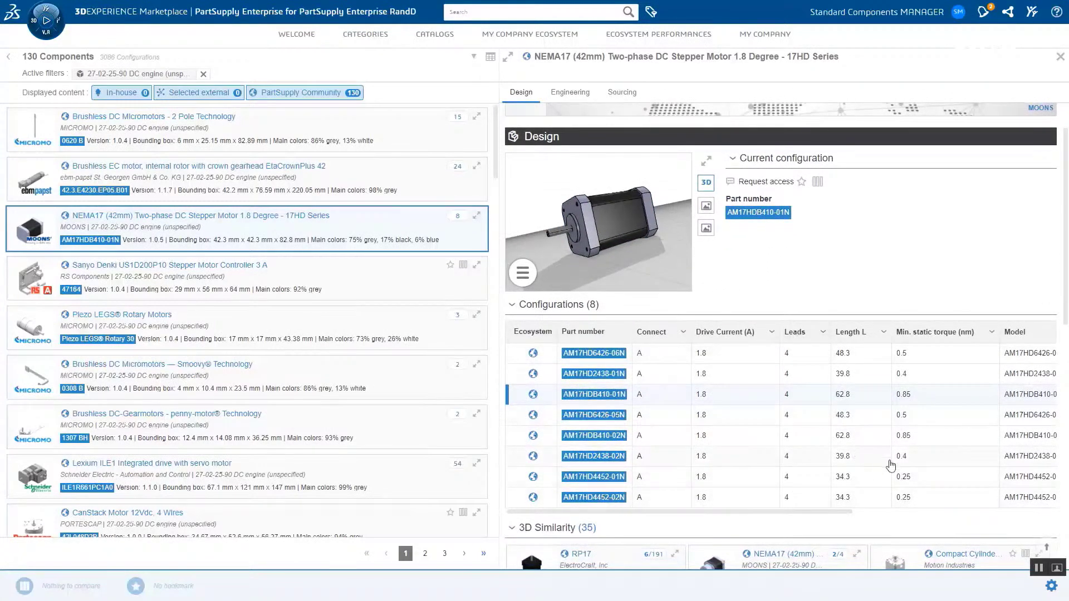
left_click(884, 333)
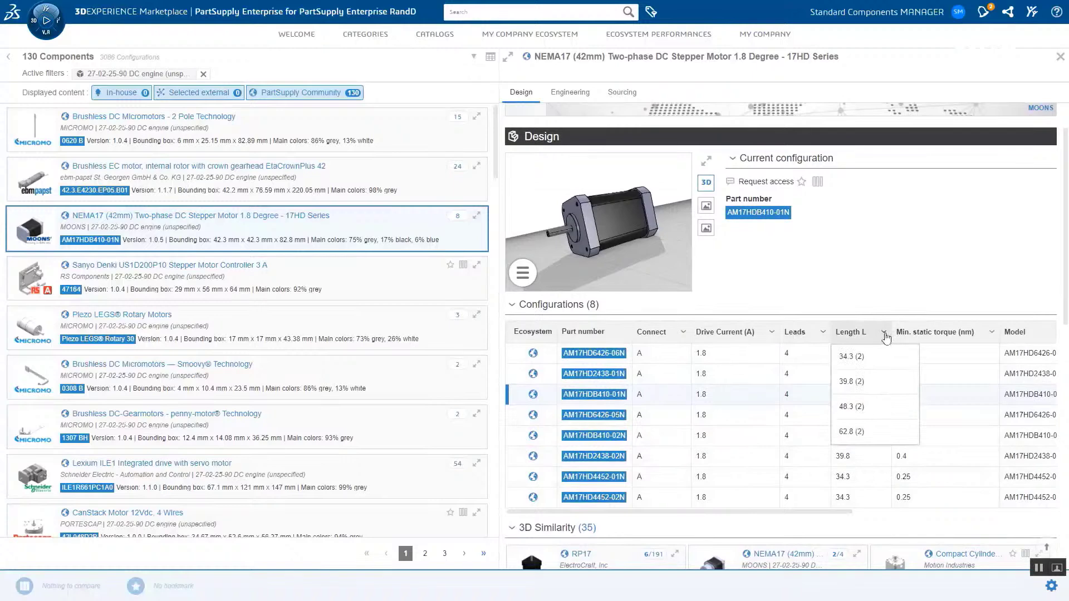
left_click(869, 368)
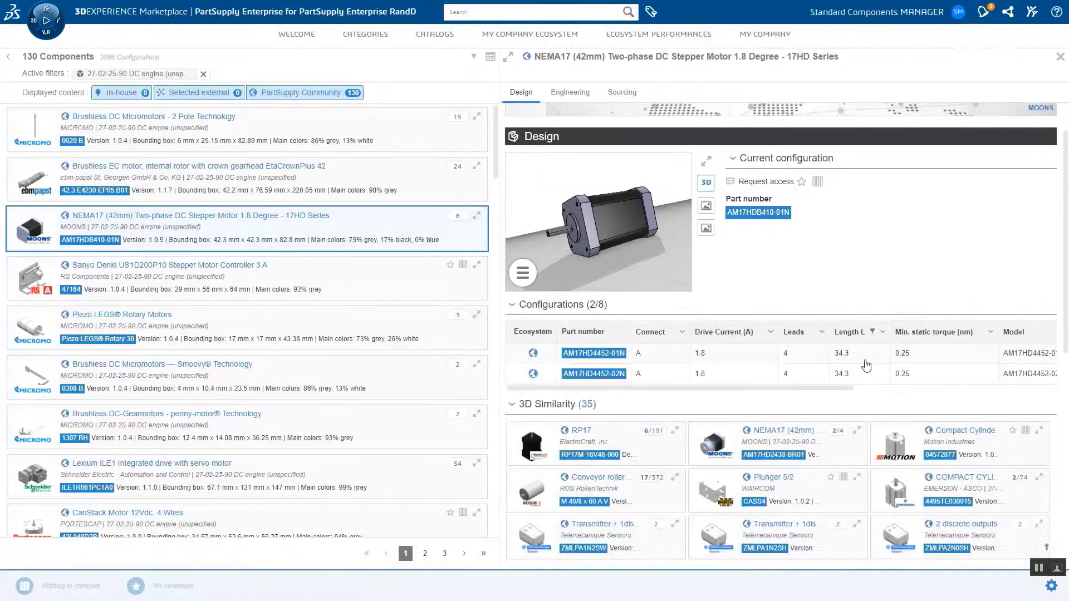
Step: Review the 3D Similarity list for the NEMA17 motor and return to the 27-02-25-90 DC engine component list
scroll(857, 253, "down", 1)
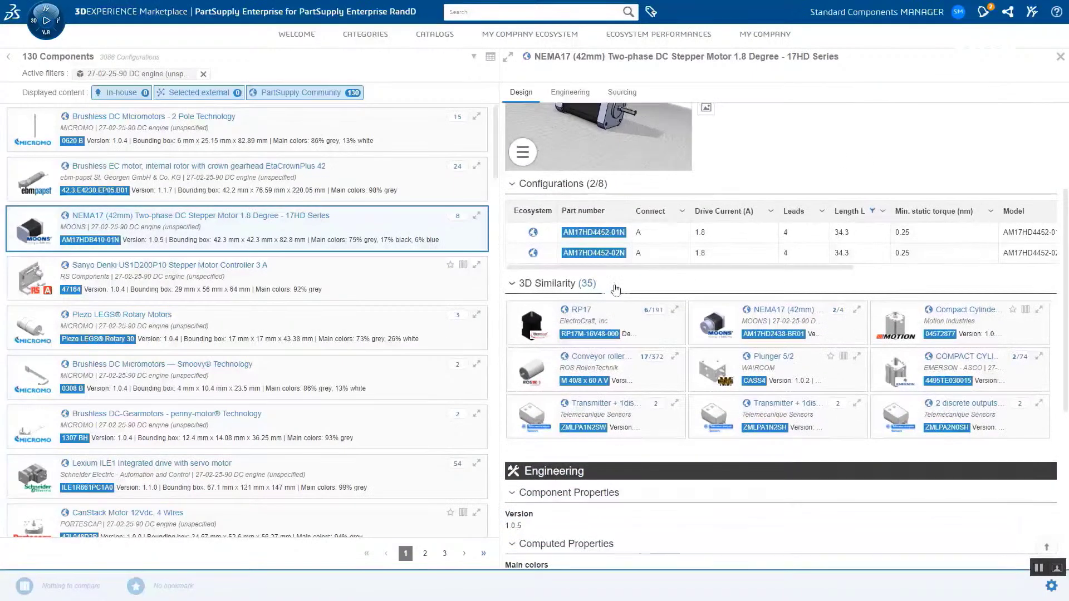
left_click(590, 283)
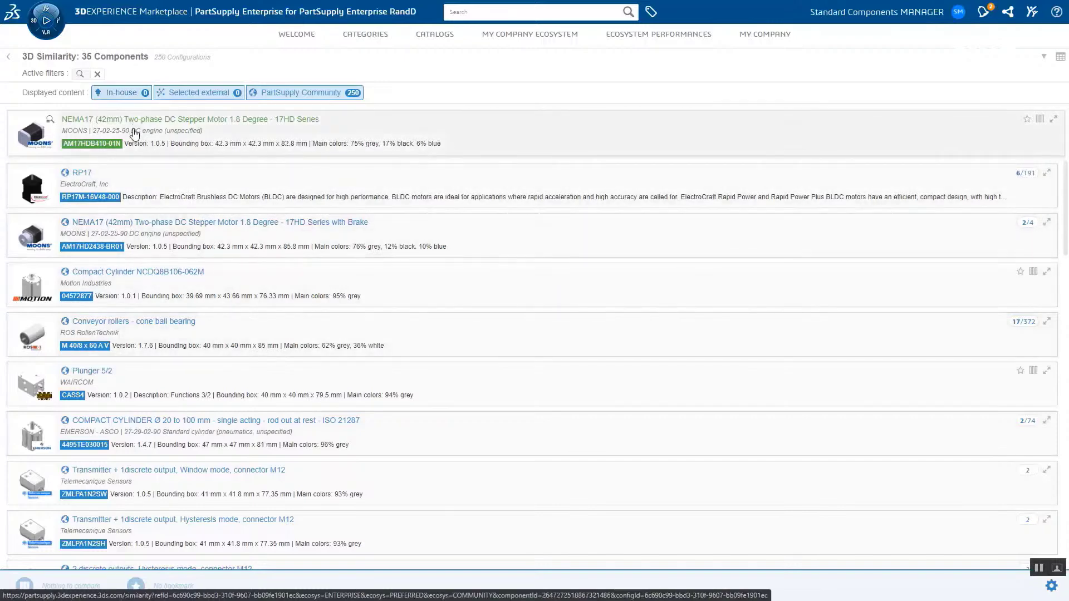
left_click(120, 121)
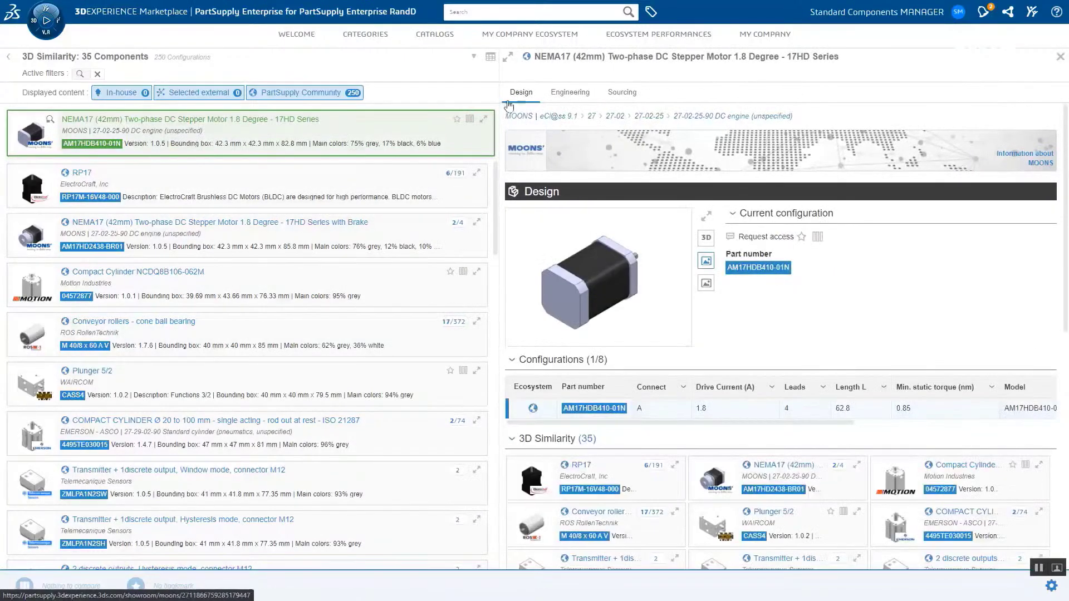
left_click(685, 119)
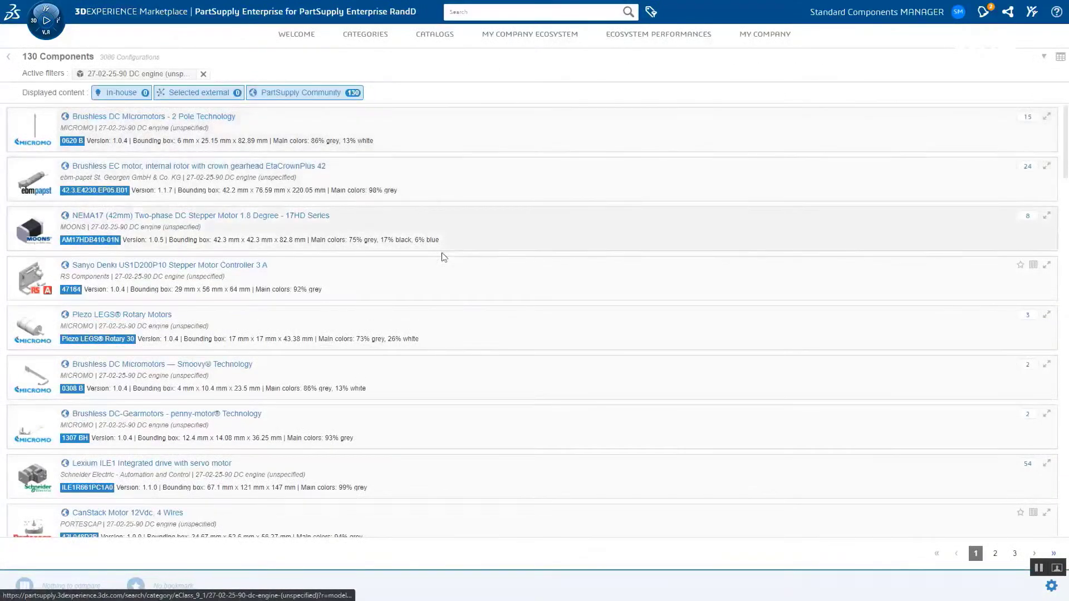
Step: Add the CanStack Motor 12Vdc, 4 Wires and the Brushless Flat DC-Micromotors part 1509 B to the comparison
scroll(181, 240, "down", 4)
scroll(180, 248, "down", 3)
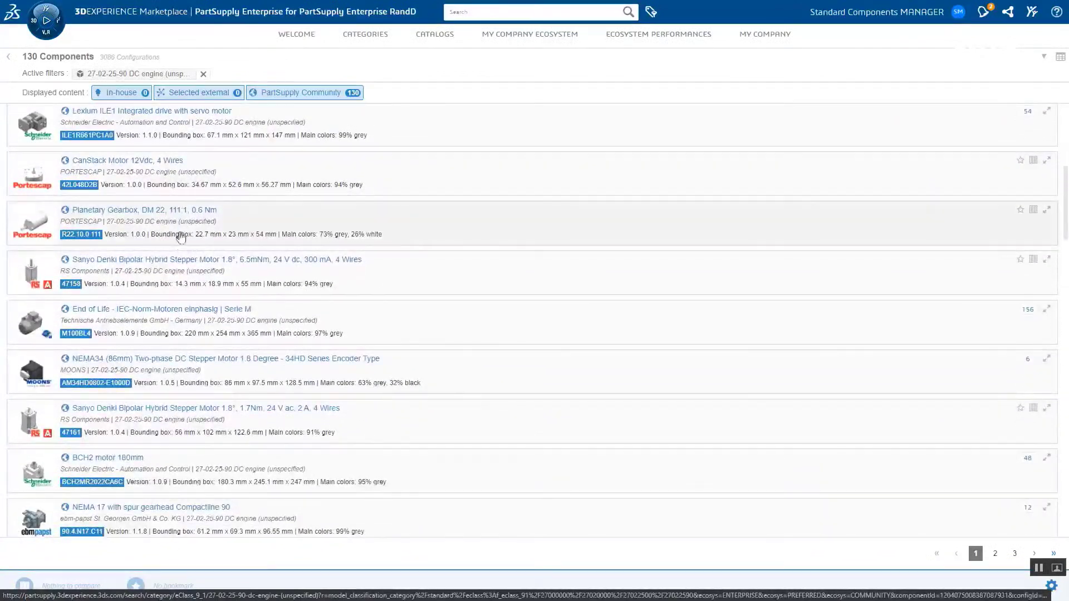
left_click(1033, 161)
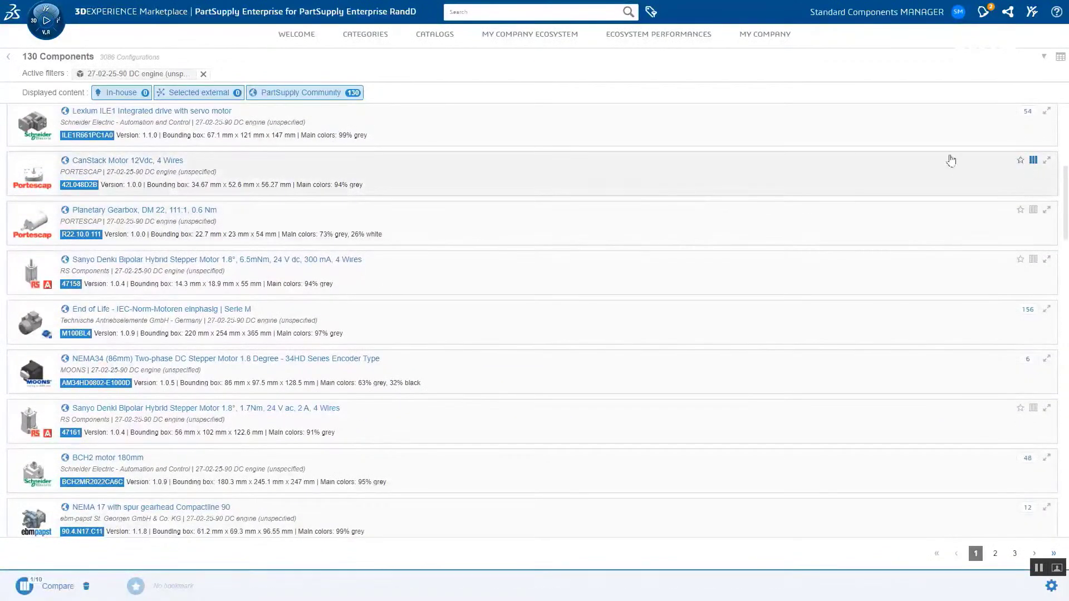
scroll(240, 289, "down", 4)
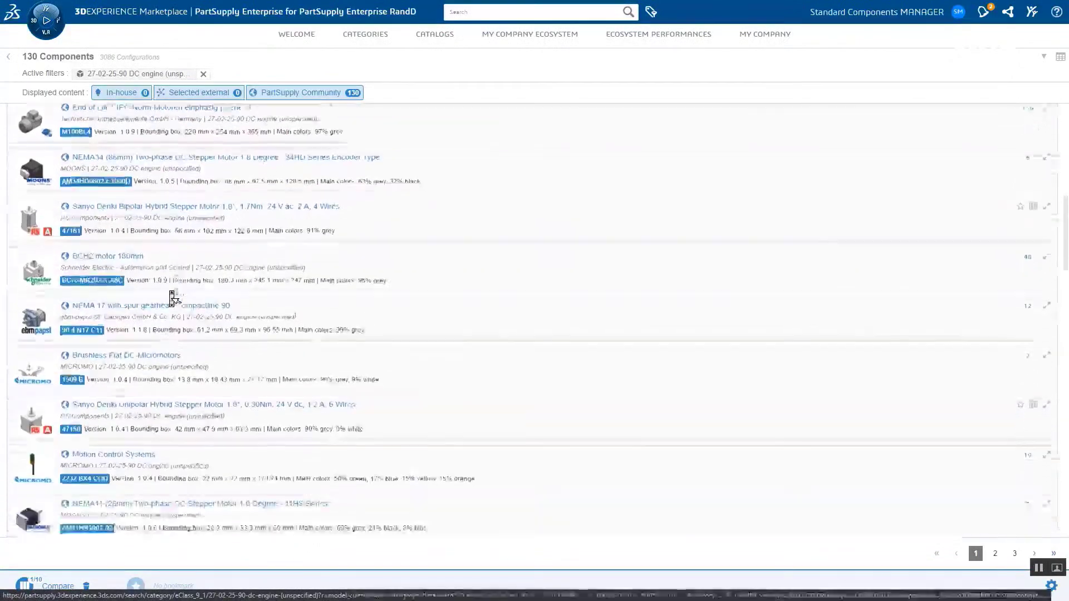
left_click(807, 306)
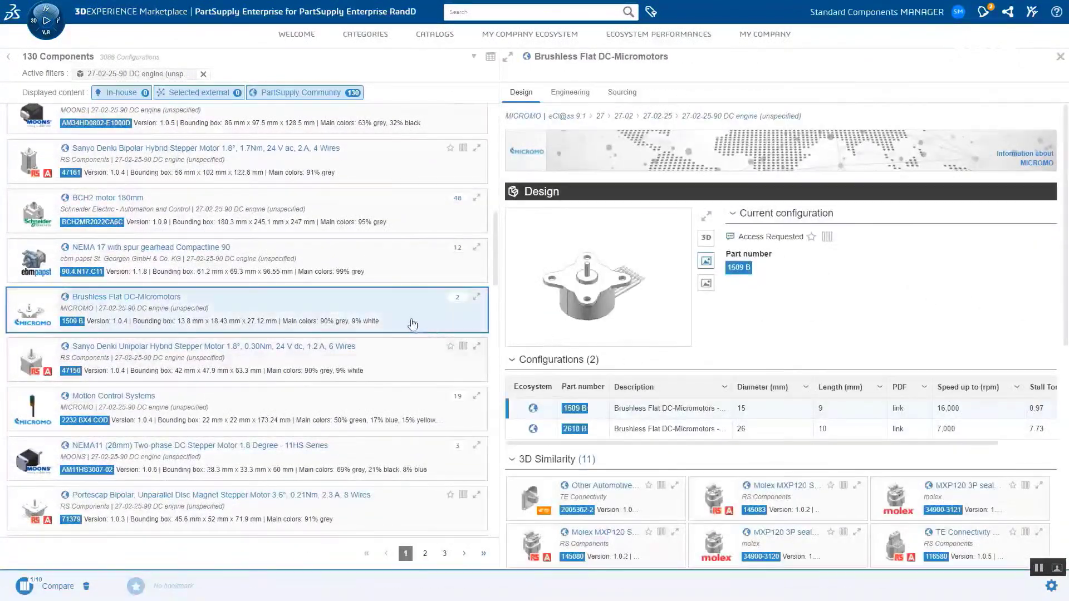
left_click(827, 236)
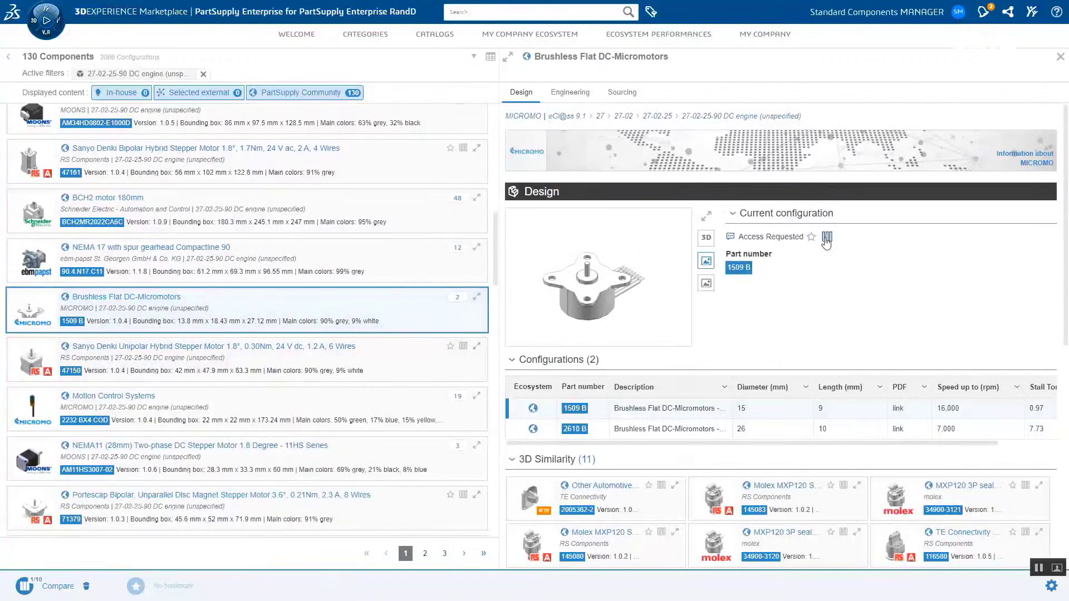
Step: Add the Portescap Unparallel Disc Magnet stepper motor 71379 and the Sanyo Denki 83mNm hybrid stepper motor 47162 to the comparison
scroll(351, 326, "down", 4)
left_click(351, 326)
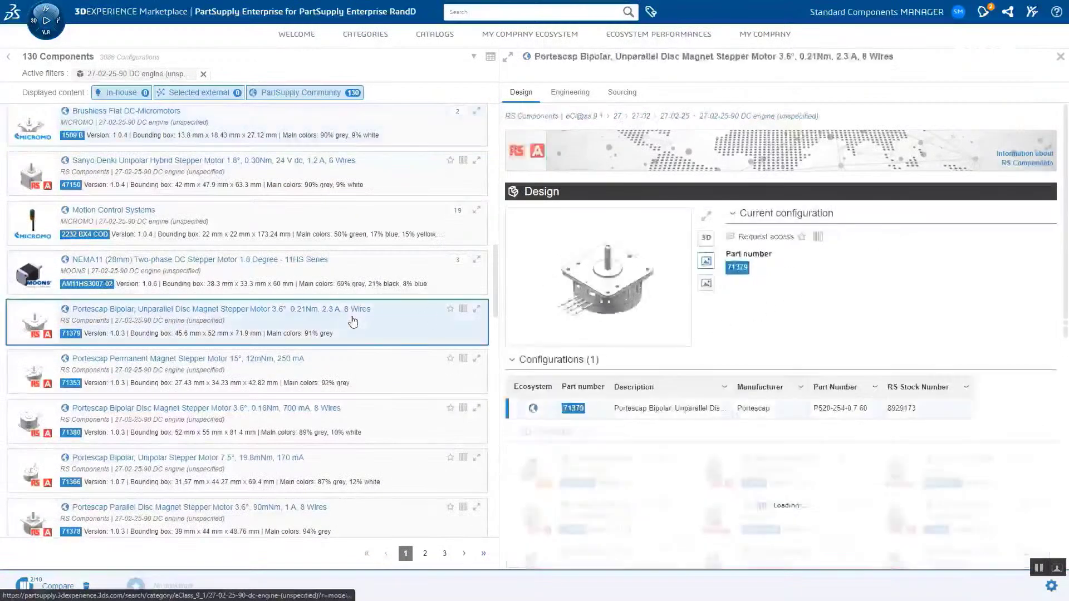
left_click(463, 319)
scroll(325, 397, "down", 2)
scroll(325, 397, "down", 5)
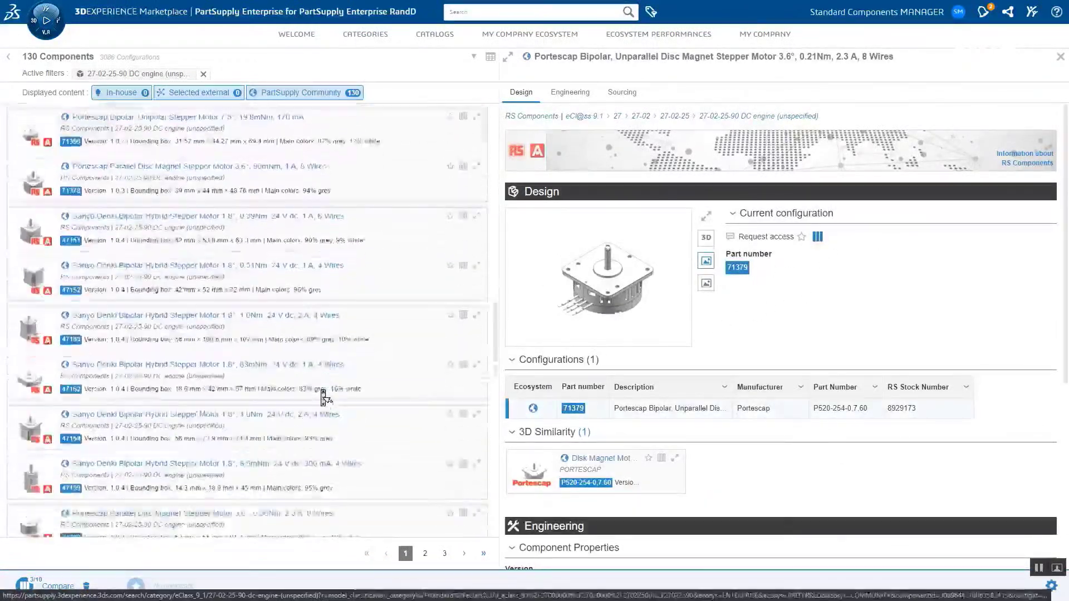
left_click(355, 363)
left_click(818, 237)
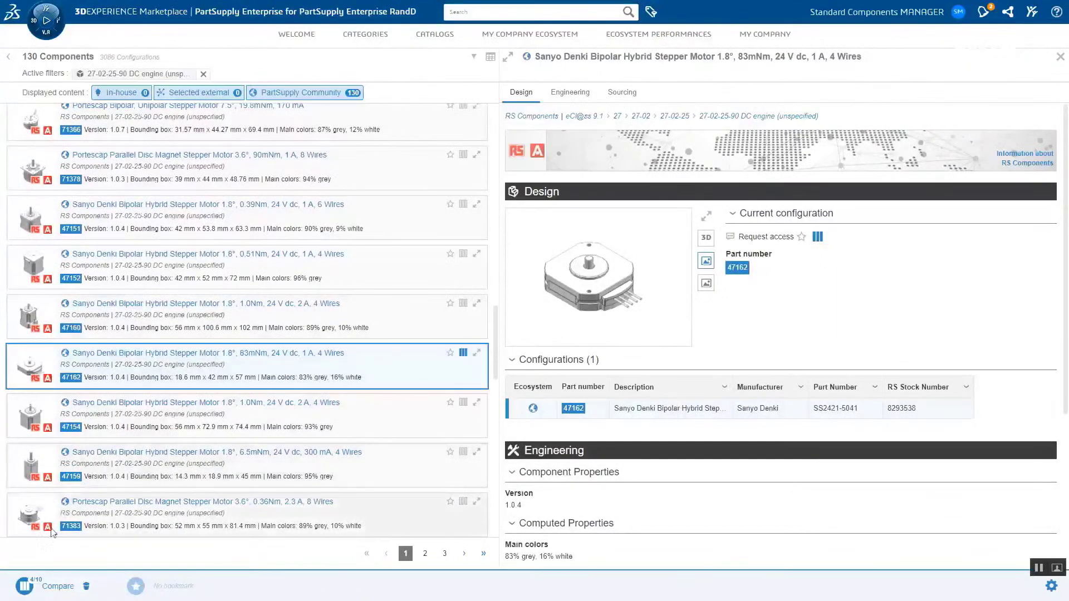
Step: Compare the collected motors side by side and examine the details of the Brushless Flat DC-Micromotors and Portescap Unparallel Disc Magnet motor
left_click(25, 588)
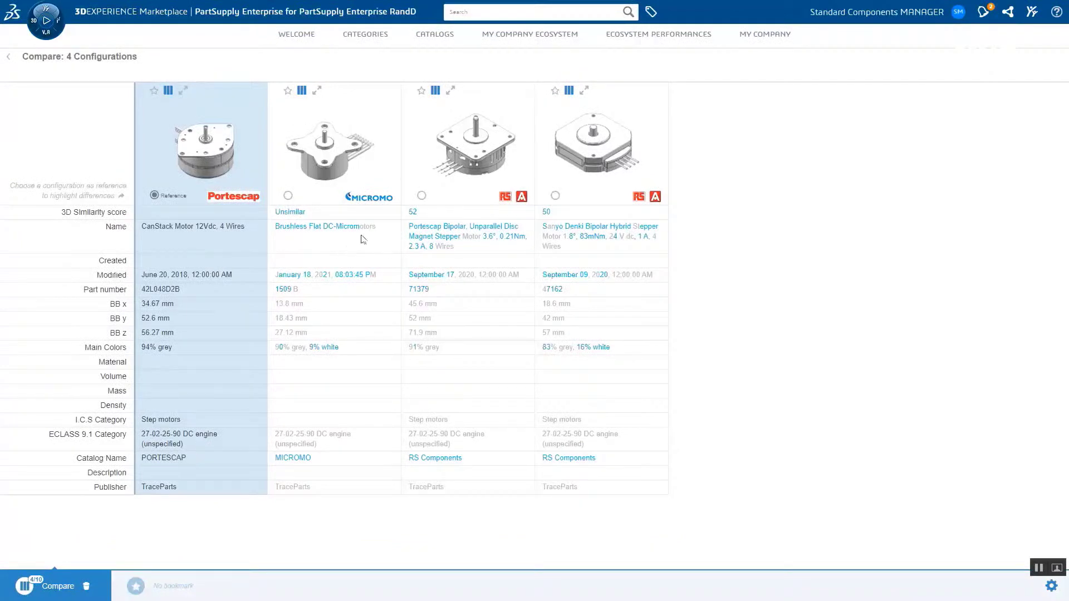
left_click(309, 143)
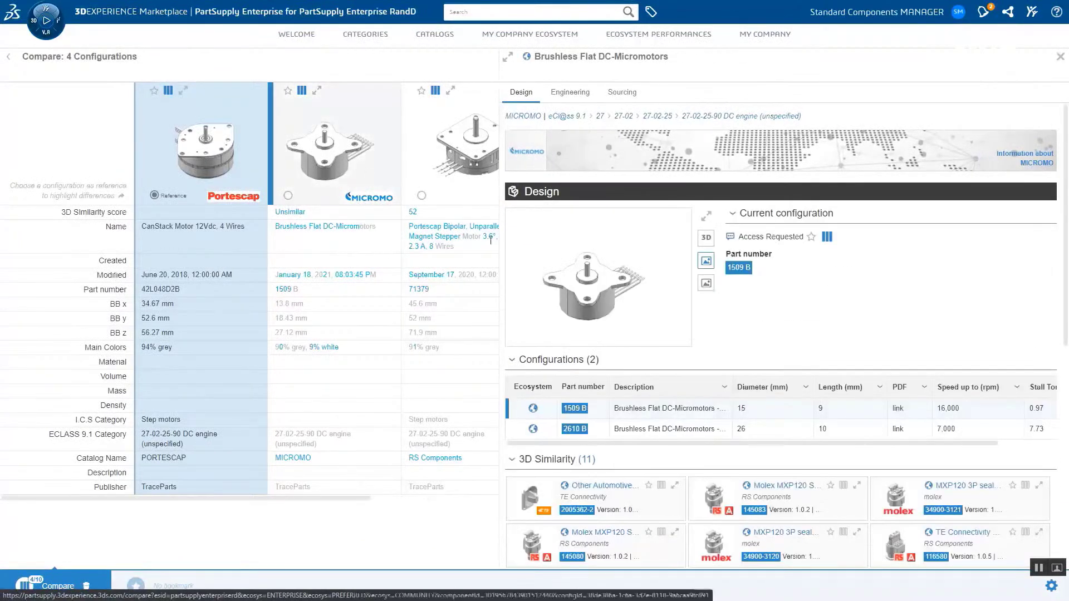
scroll(751, 306, "down", 2)
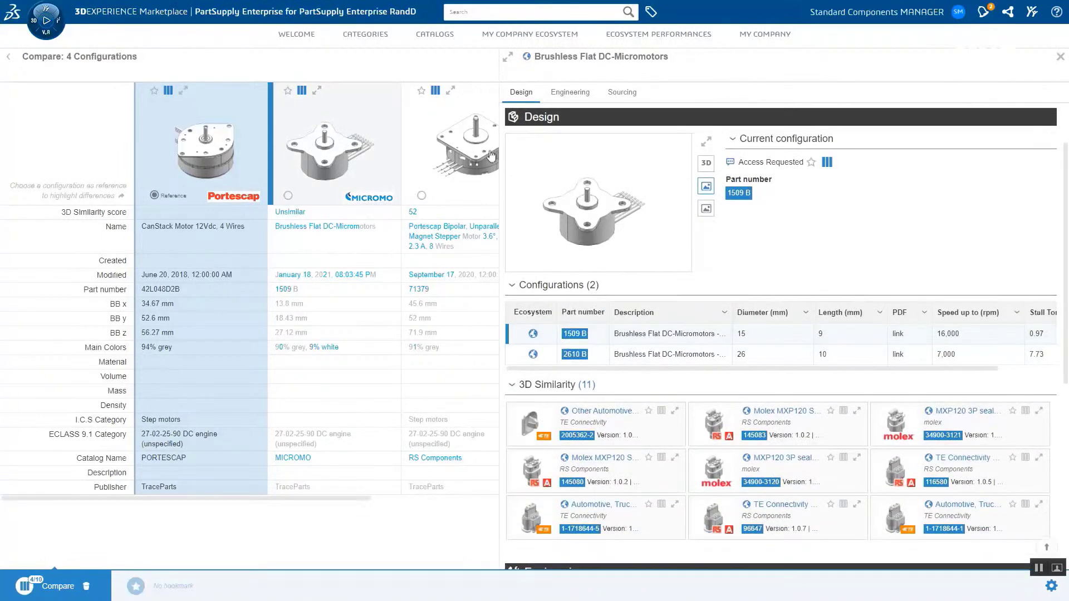
left_click(470, 156)
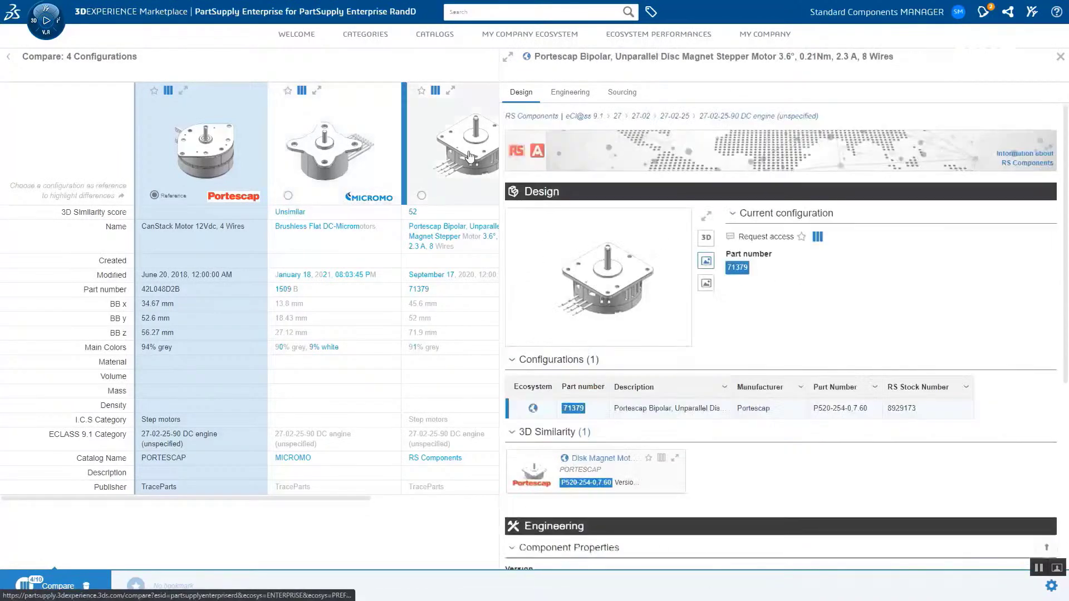
Step: Choose the Sanyo Denki stepper motor 47162 from the comparison and, in CATIA V5, replace the UAV Engine Unit.2 motor with it
scroll(471, 162, "right", 3)
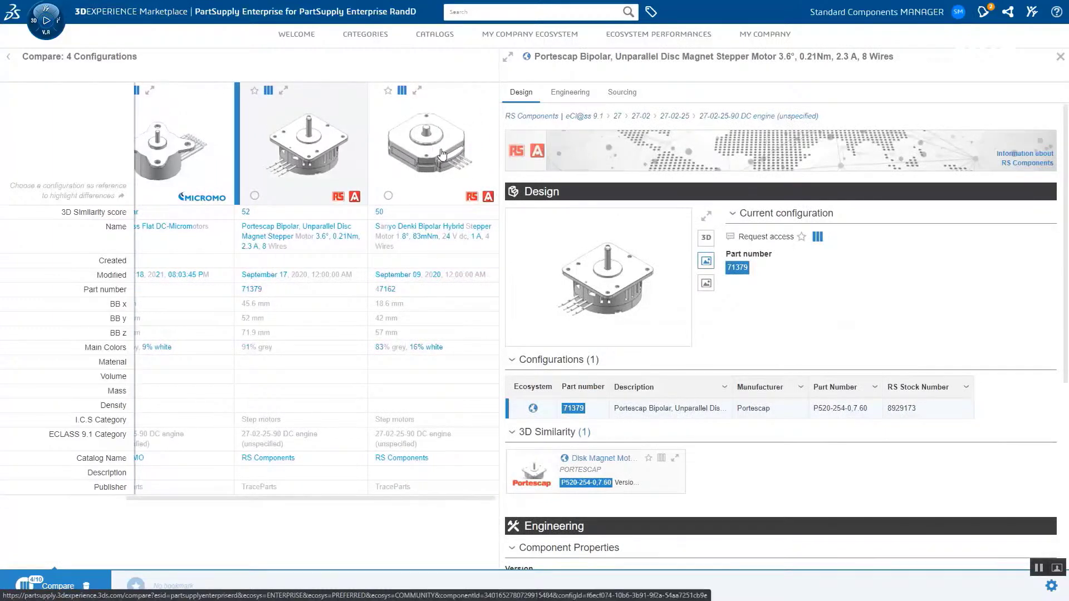
left_click(442, 155)
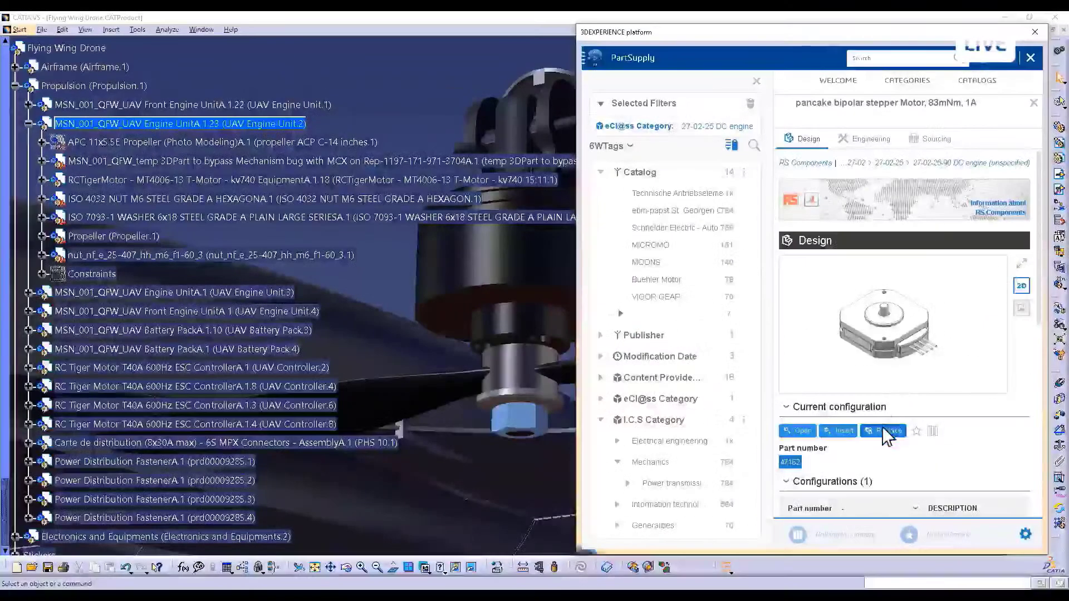
left_click(886, 431)
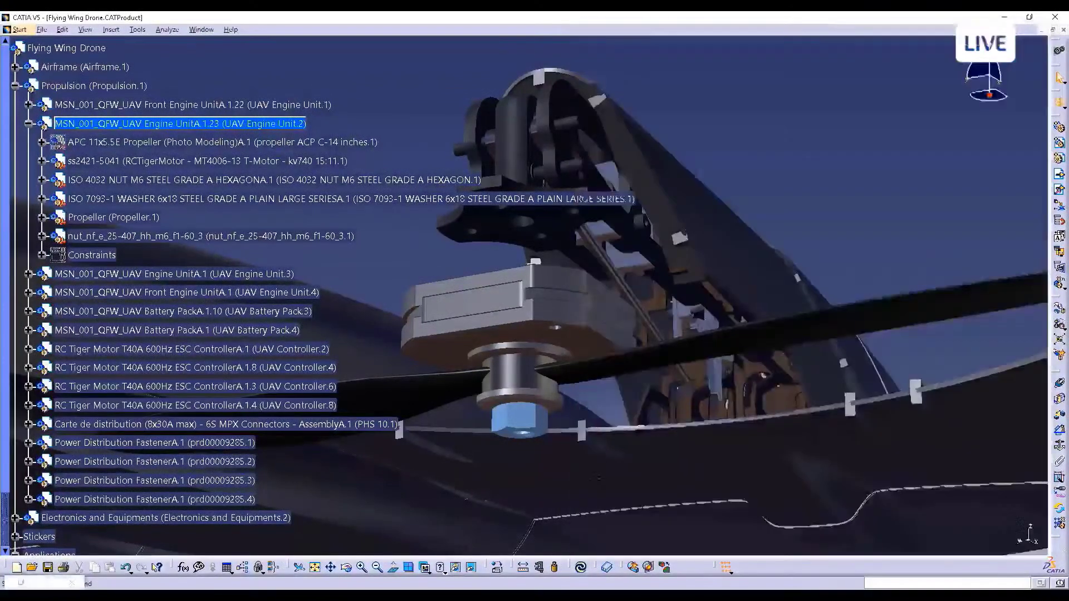
Step: Select the hex nut, washer, propeller and replacement motor of UAV Engine Unit.2 and move them together up toward the engine mount
left_click(520, 420)
left_click(520, 400, "ctrl")
left_click(590, 367, "ctrl")
left_click(524, 326, "ctrl")
left_click_drag(521, 363, 520, 274)
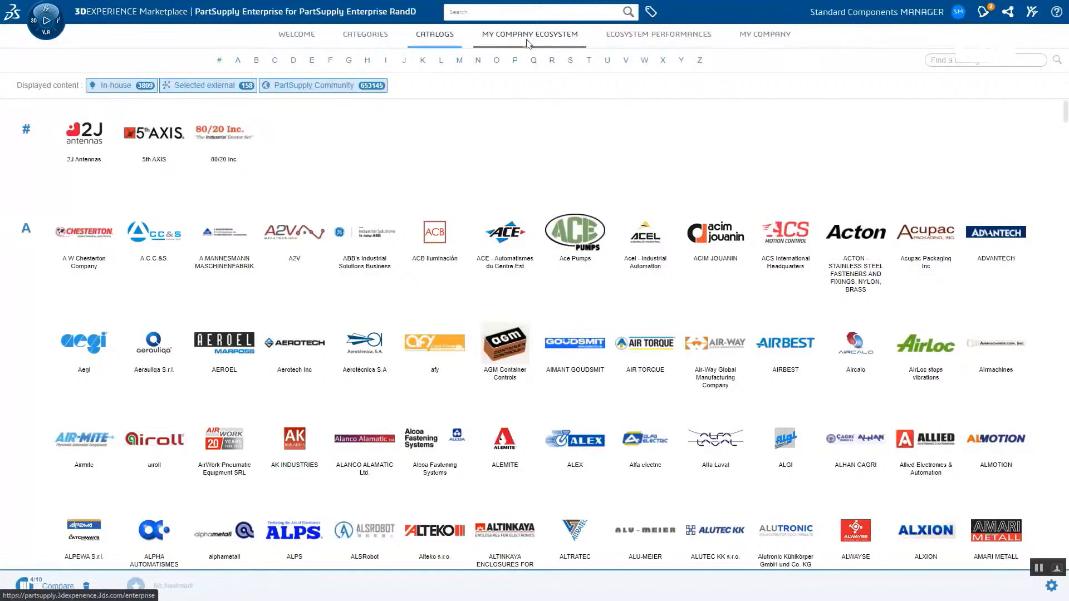
Step: Switch to PartSupply, open My Company Ecosystem, and review the external catalogs and the expanded list of in-house catalogs
left_click(529, 34)
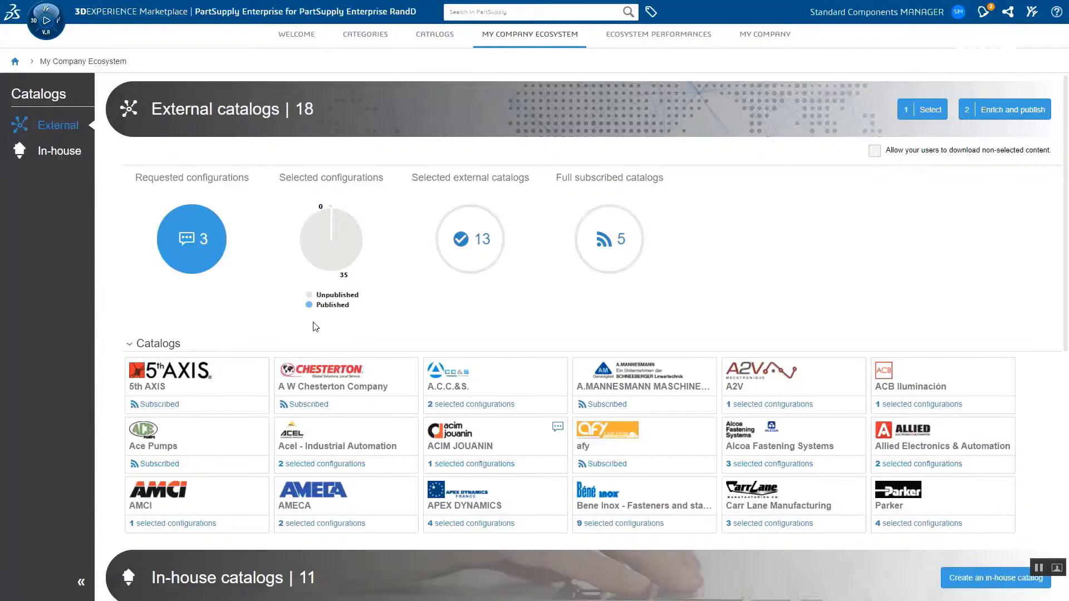
scroll(317, 331, "down", 7)
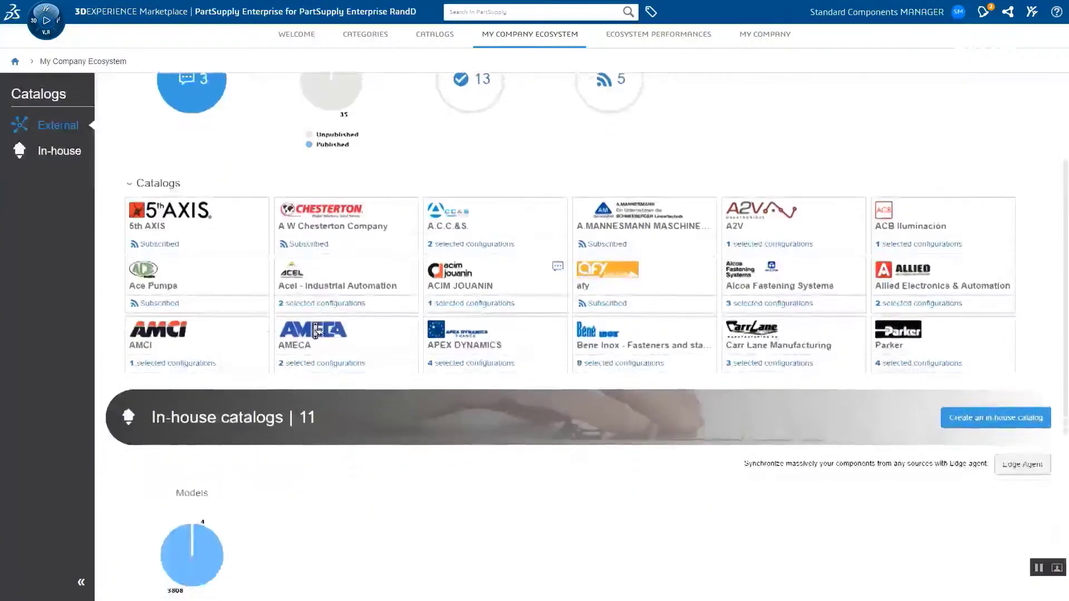
scroll(290, 348, "down", 1)
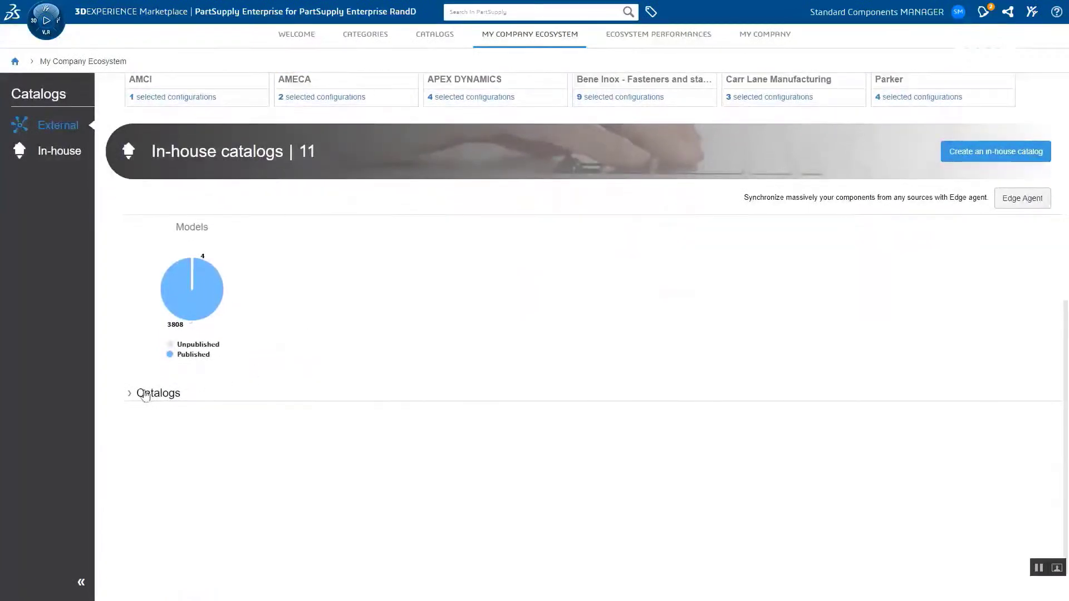
left_click(130, 397)
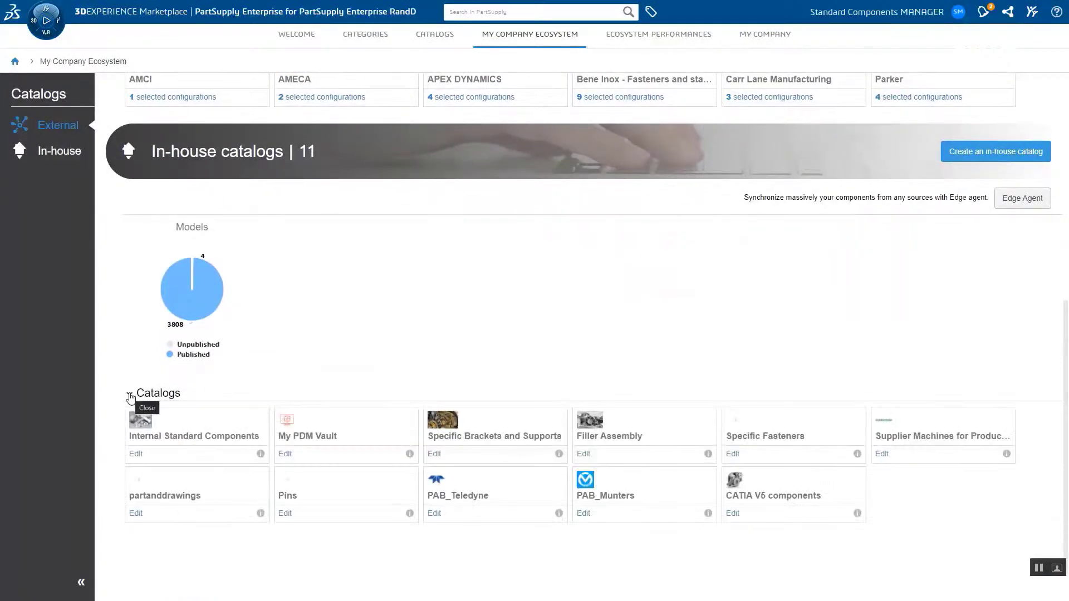
scroll(371, 354, "down", 1)
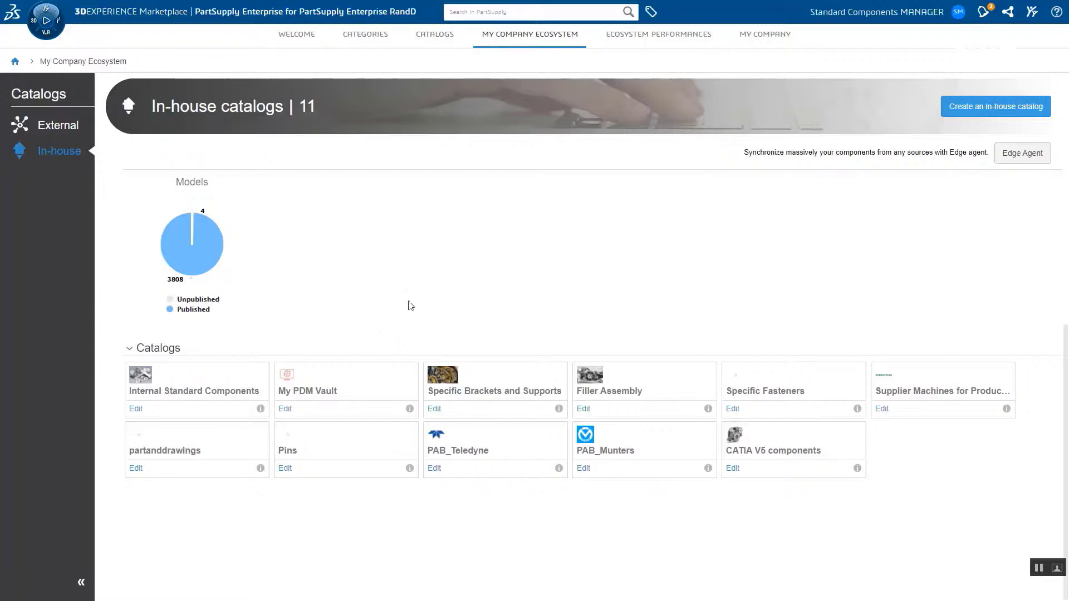
Step: Open the Ecosystem Performances overview for the company
left_click(652, 39)
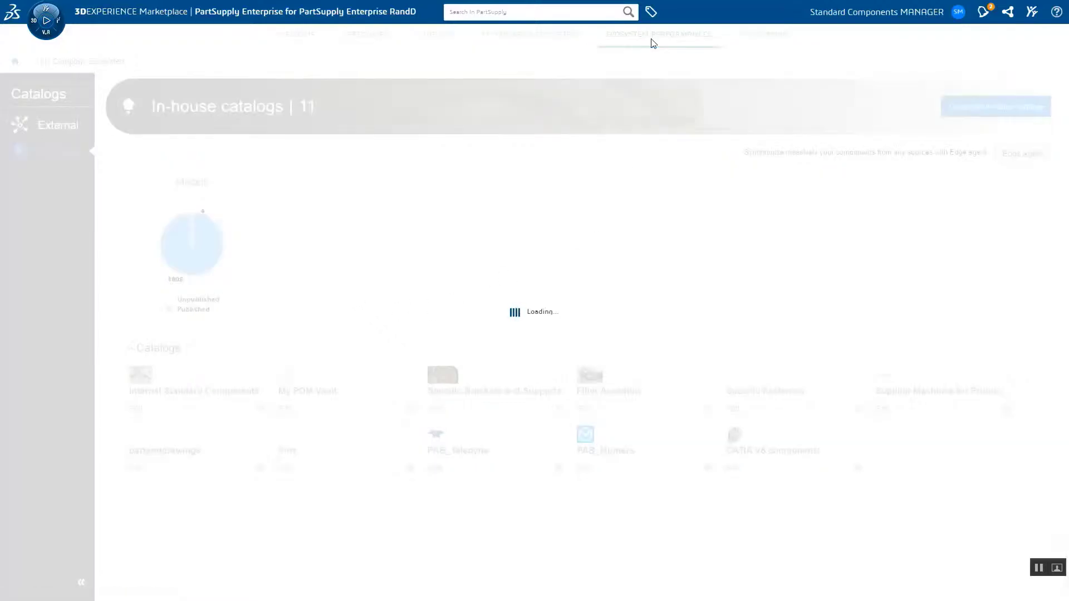